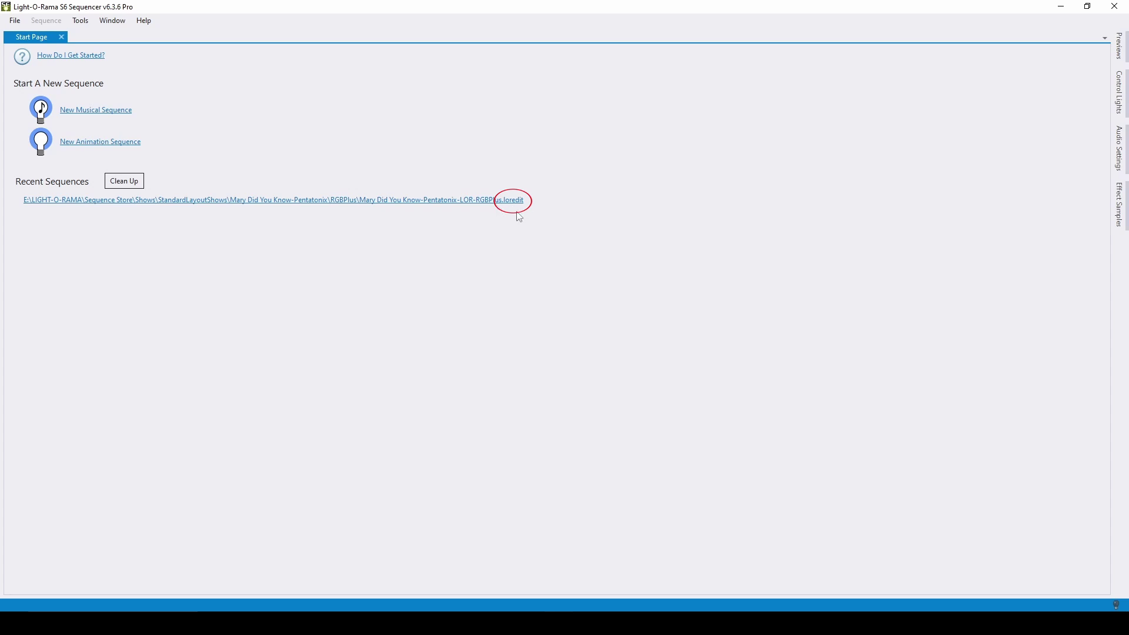
Open the recent Mary Did You Know RGBPlus sequence and edit the first Curtain effect on the RGB Tree 16x25-360 Whole Tree 01 row.
{"action": "left_click", "coordinate": [479, 200]}
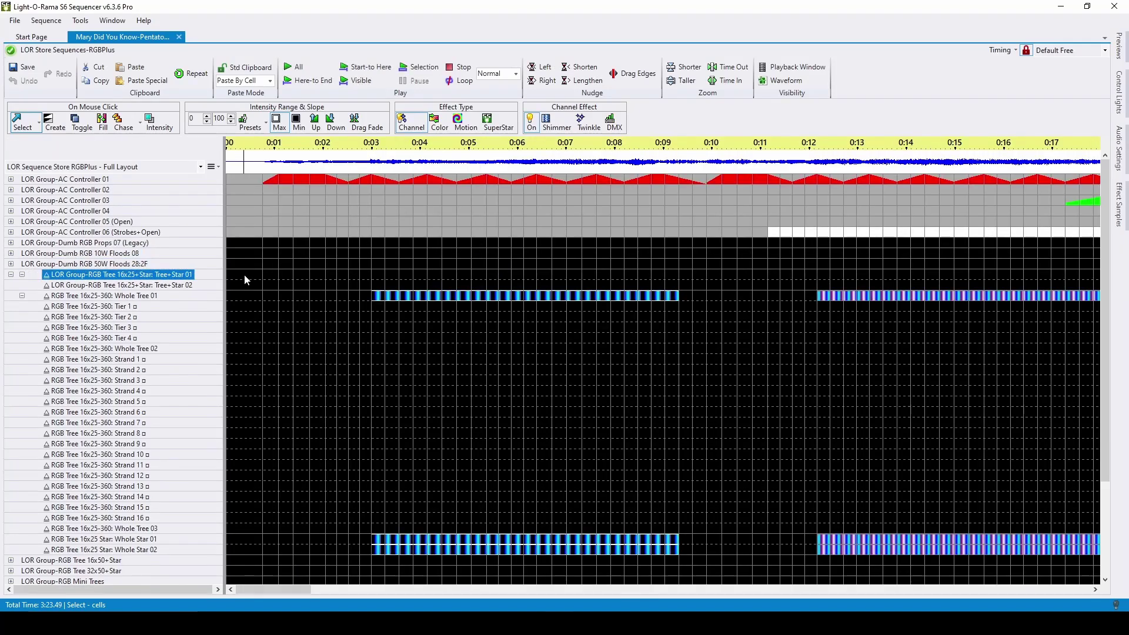
{"action": "mouse_move", "coordinate": [244, 274]}
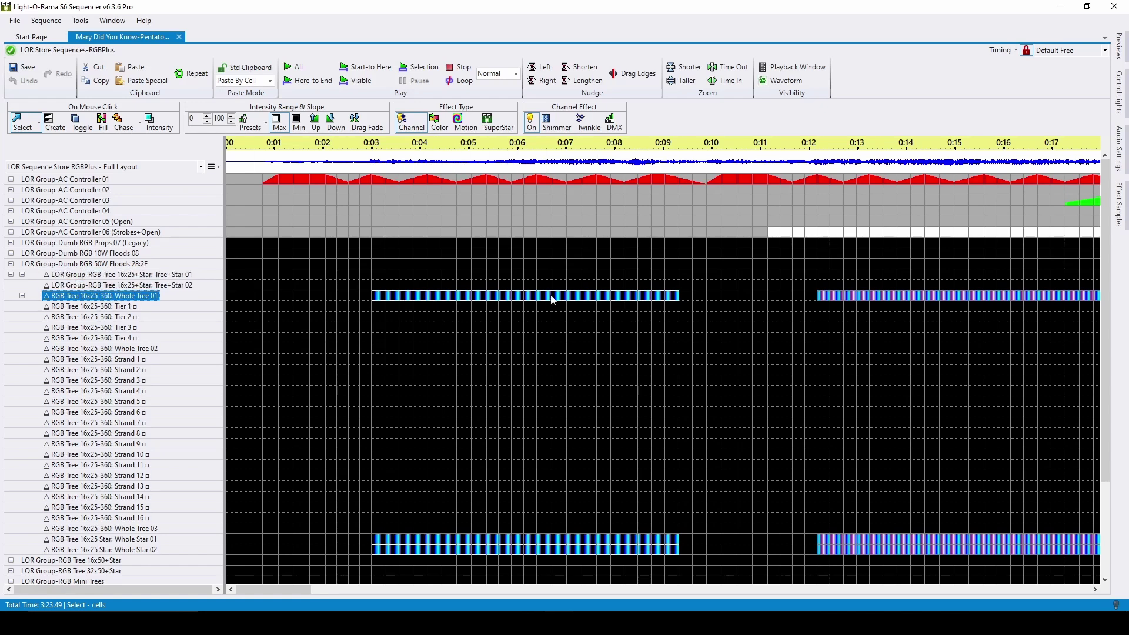
{"action": "mouse_move", "coordinate": [611, 300]}
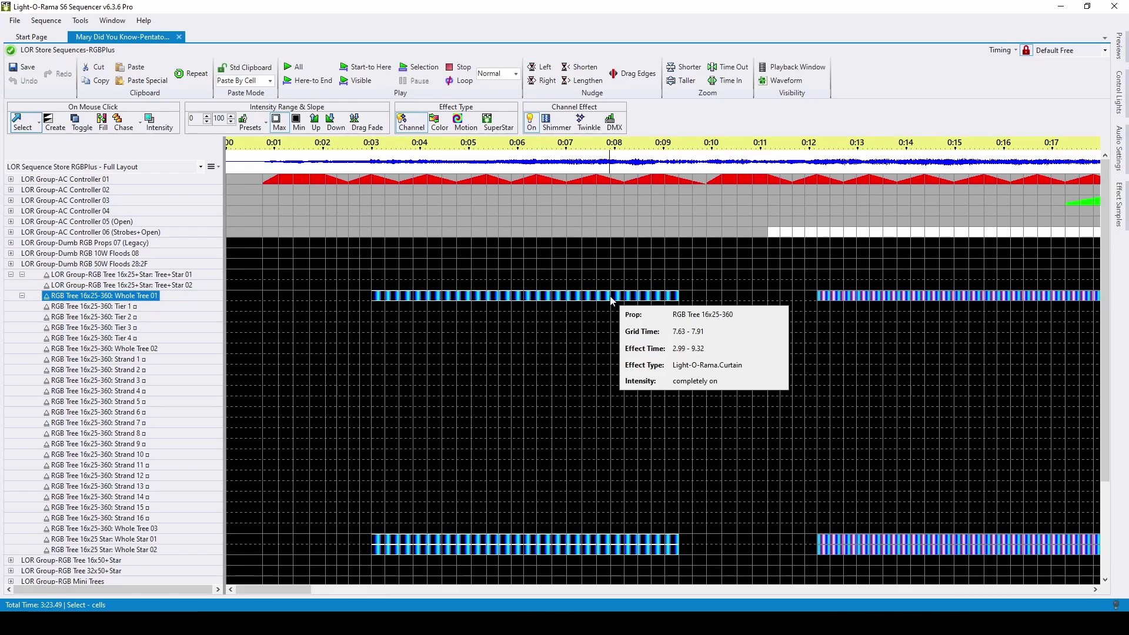
{"action": "double_click", "coordinate": [611, 297]}
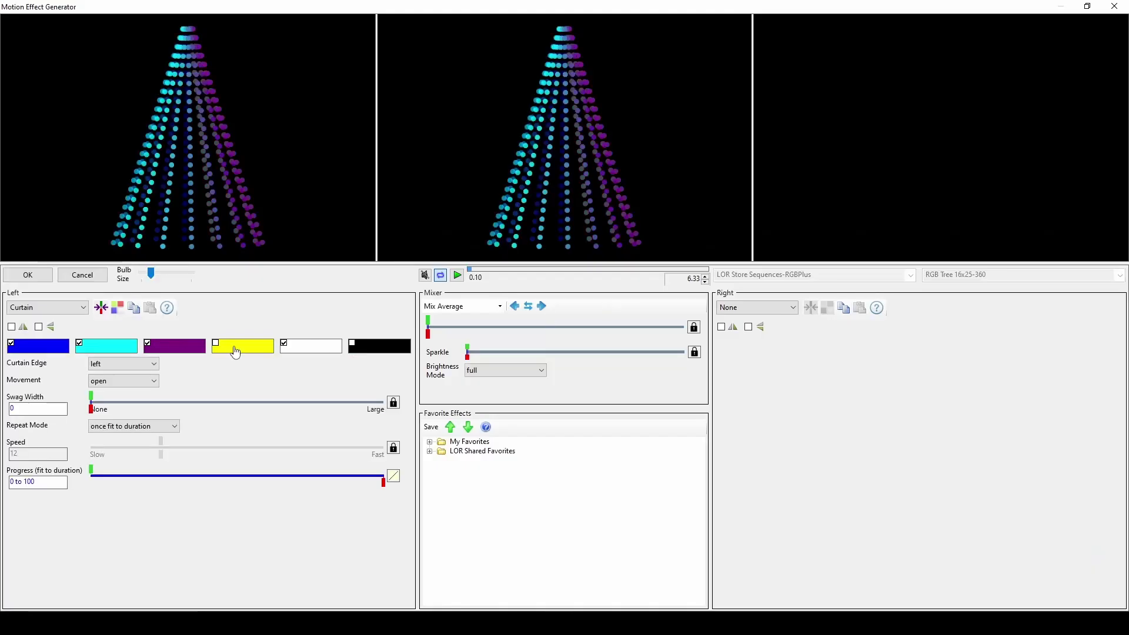
Look through the motion effect types available for the effect's left side, keeping Curtain selected.
{"action": "left_click", "coordinate": [83, 307]}
{"action": "left_click_drag", "start_coordinate": [80, 348], "coordinate": [157, 329]}
{"action": "left_click", "coordinate": [158, 329]}
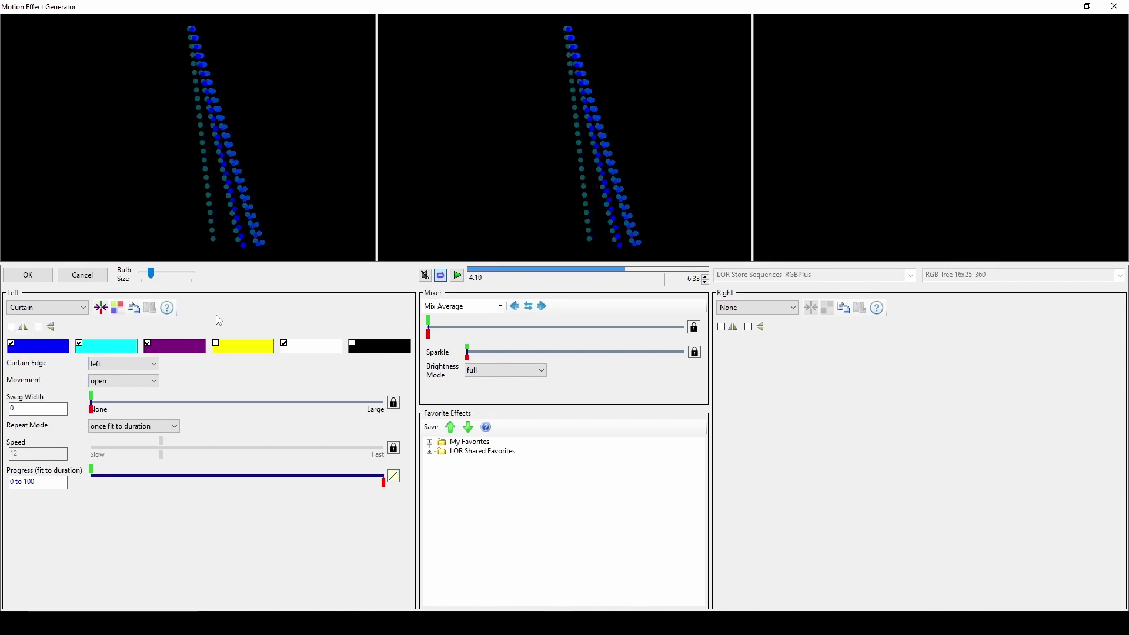
Read the Curtain effect's help reference and the What's New topic, and leave the effect editor without changes.
{"action": "left_click", "coordinate": [167, 308]}
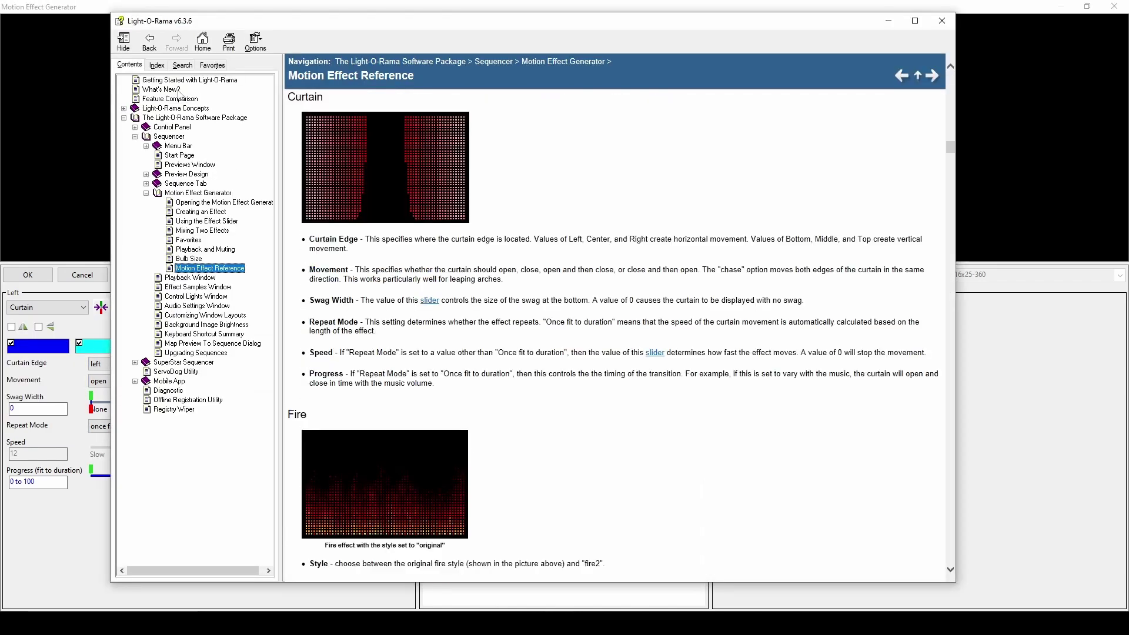
{"action": "left_click", "coordinate": [176, 89]}
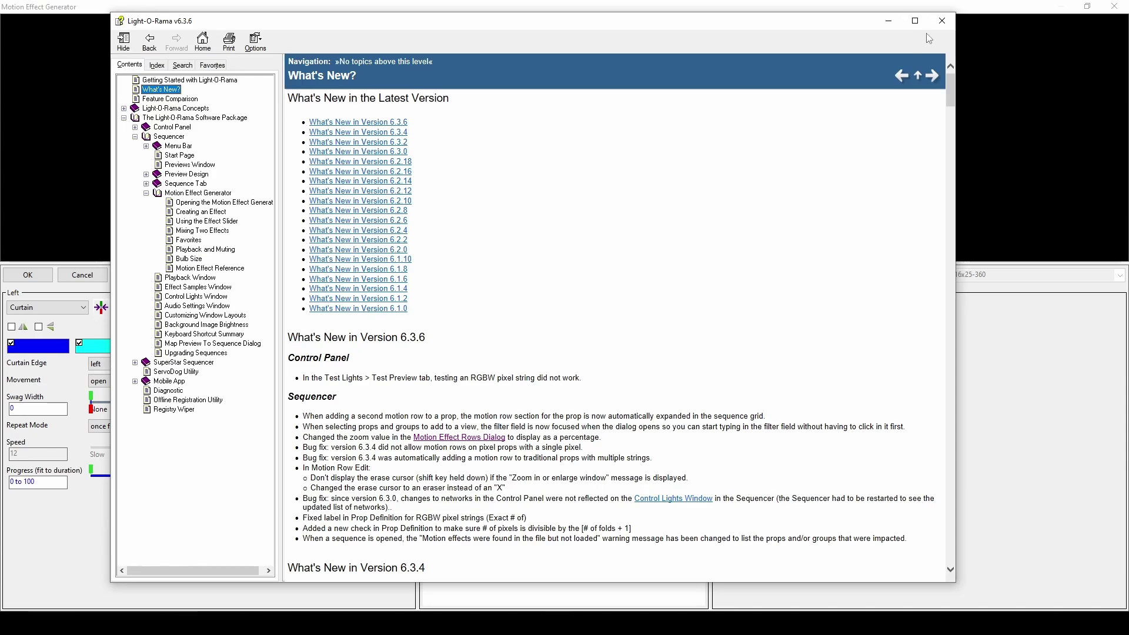
{"action": "left_click", "coordinate": [941, 21]}
{"action": "left_click", "coordinate": [83, 274]}
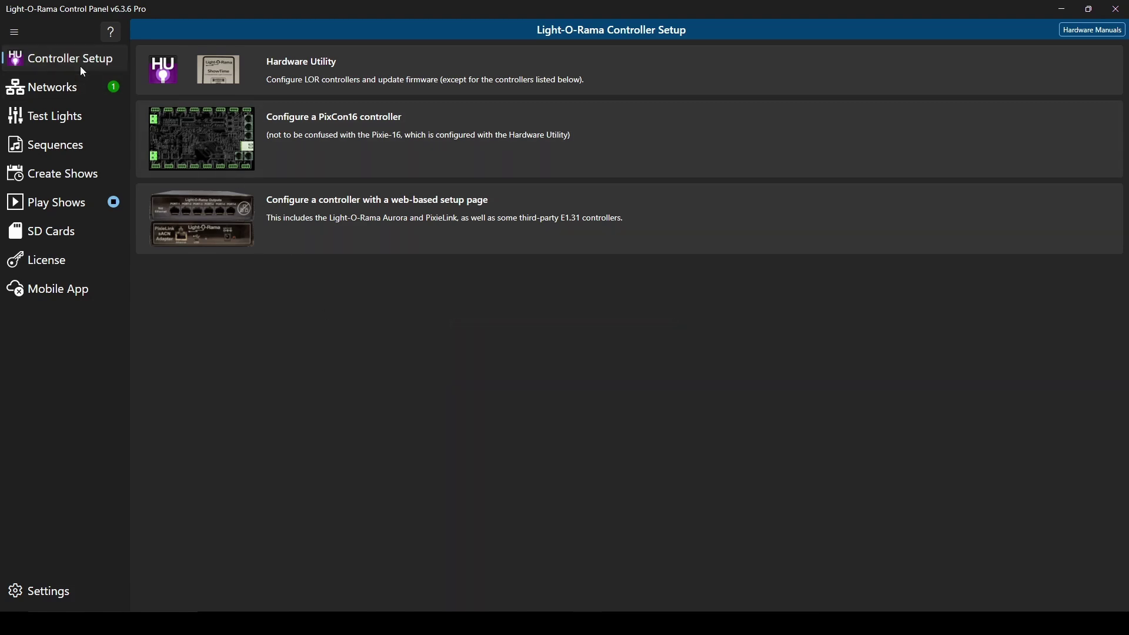
In the Light-O-Rama Control Panel, inspect the Hardware Utility's scan options and the device types offered for a new lighting network.
{"action": "left_click", "coordinate": [343, 83]}
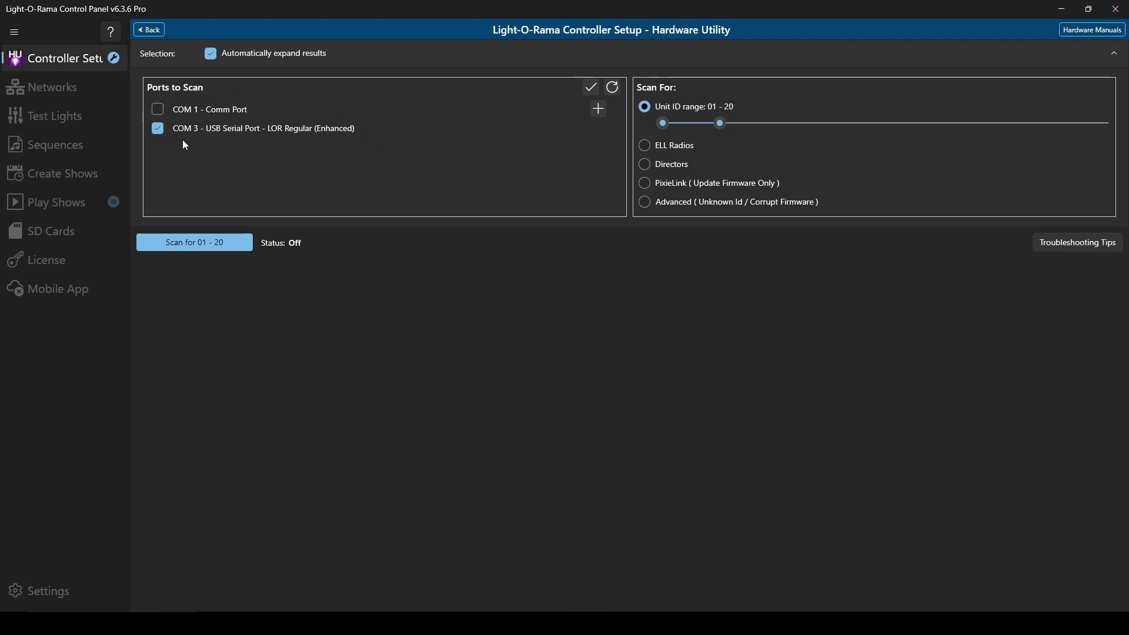
{"action": "left_click", "coordinate": [150, 30]}
{"action": "left_click", "coordinate": [58, 87]}
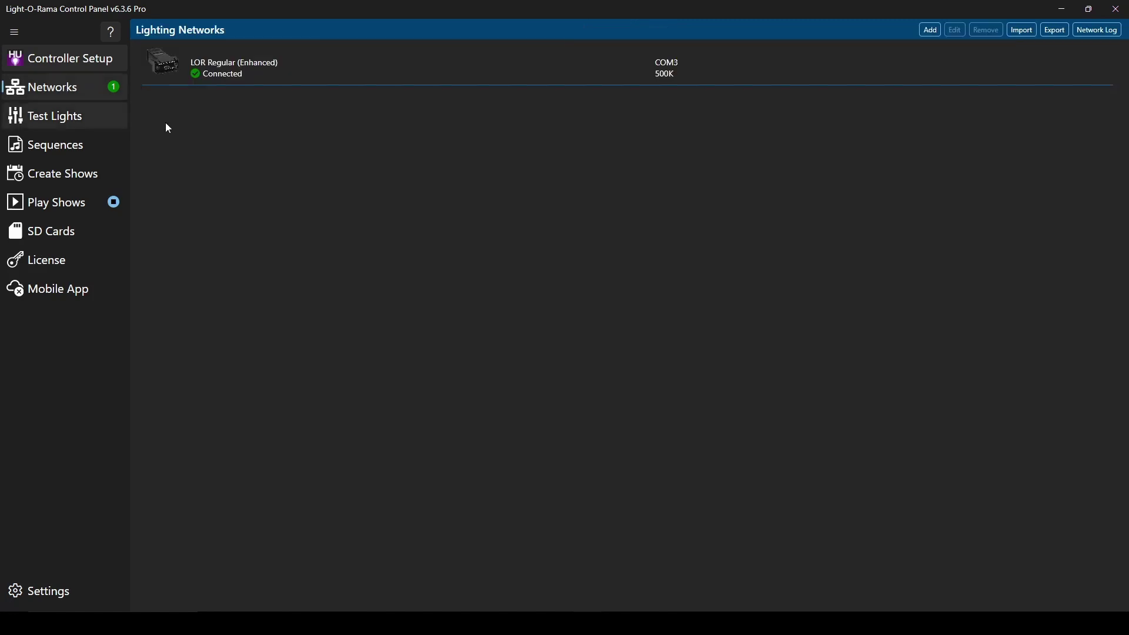
{"action": "left_click", "coordinate": [929, 32]}
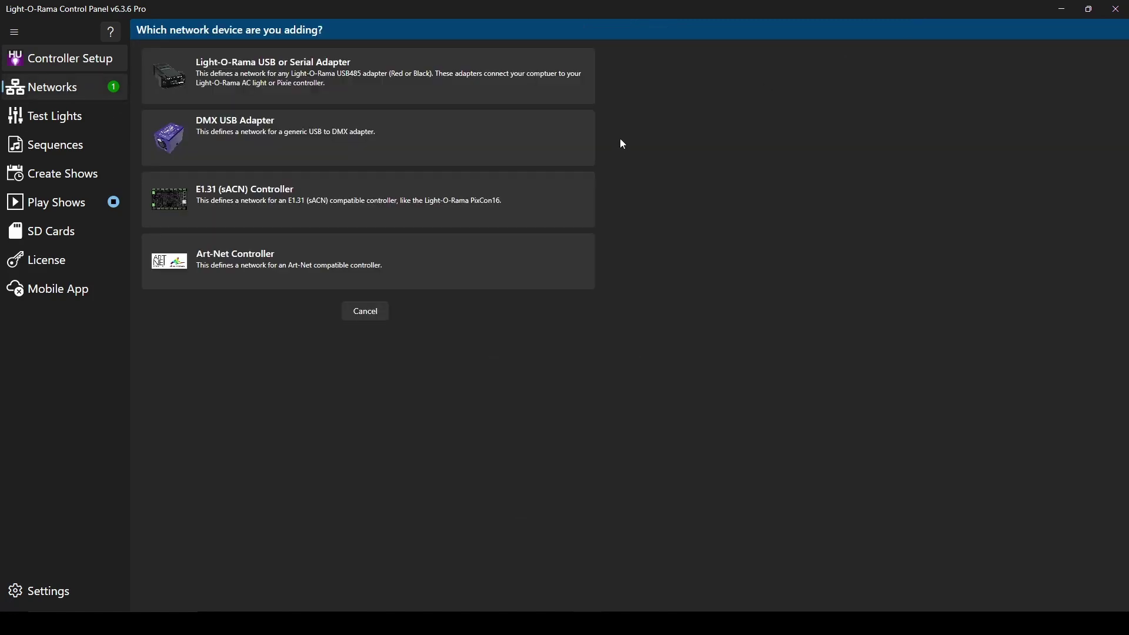
{"action": "left_click", "coordinate": [378, 310]}
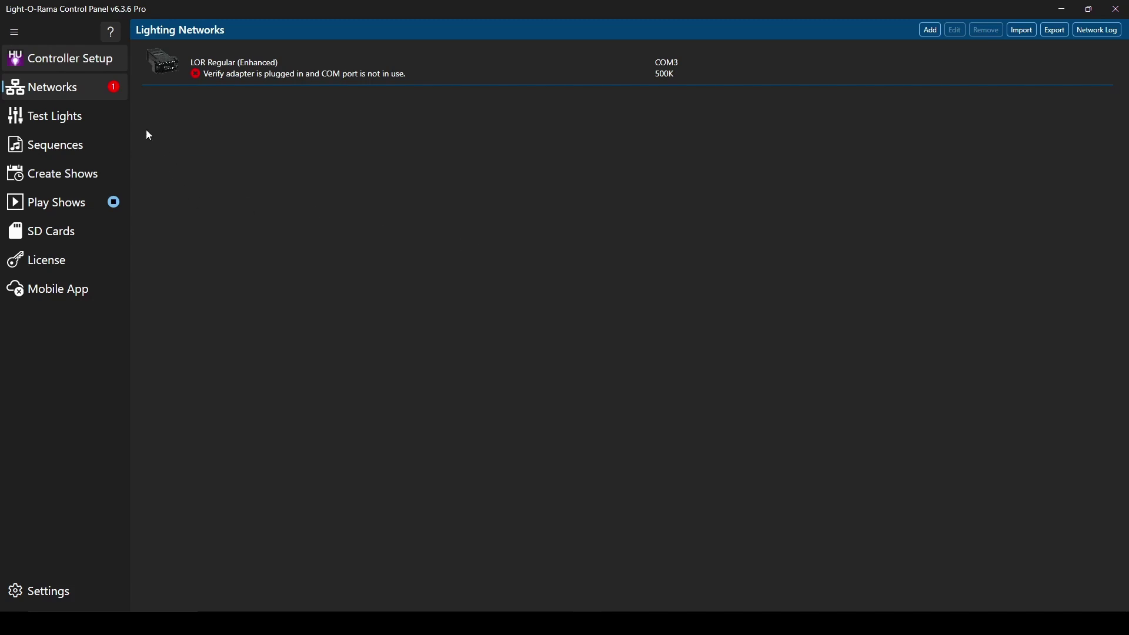
Test RGB Pixel Stake 24 from the LOR Store Sequences-RGBPlus preview by lighting it red.
{"action": "left_click", "coordinate": [76, 119]}
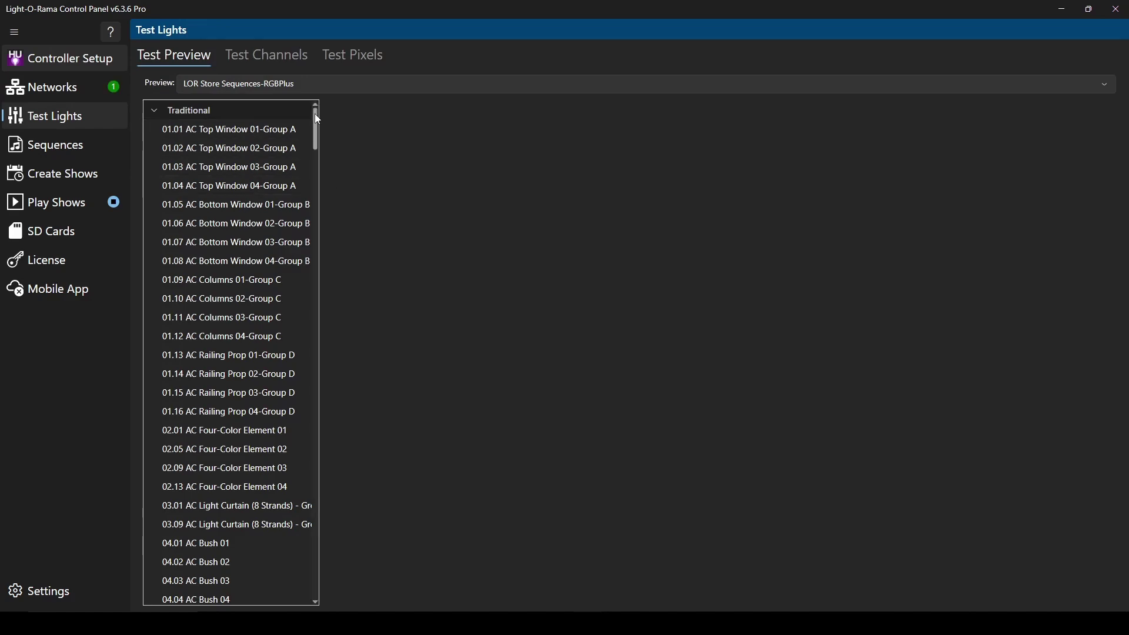
{"action": "left_click_drag", "start_coordinate": [318, 119], "coordinate": [294, 525]}
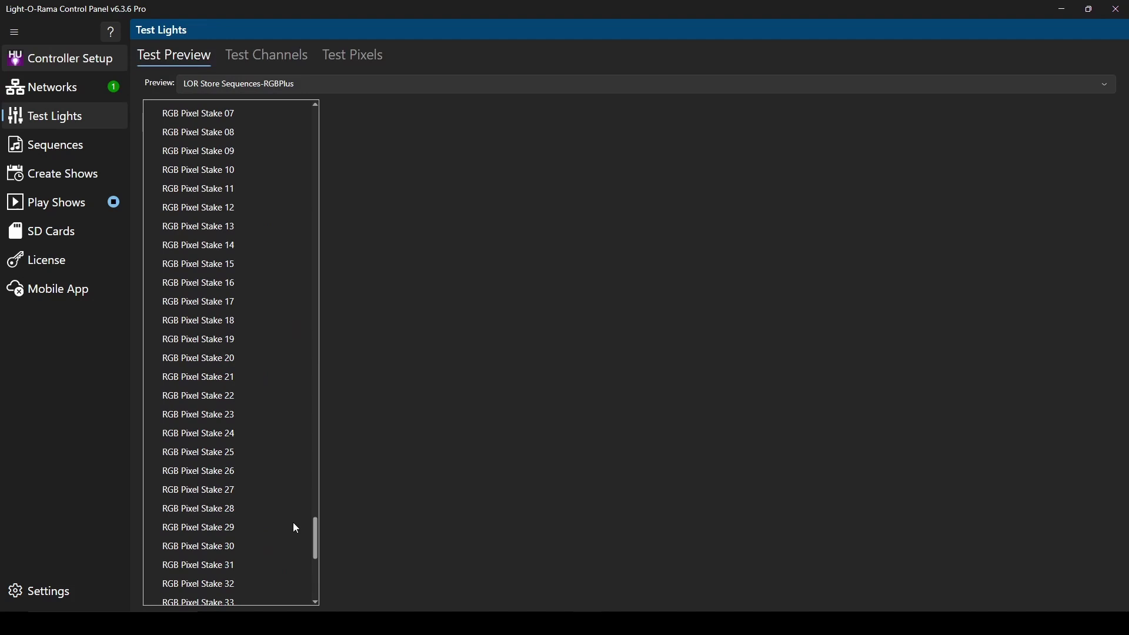
{"action": "left_click", "coordinate": [219, 434]}
{"action": "left_click", "coordinate": [384, 192]}
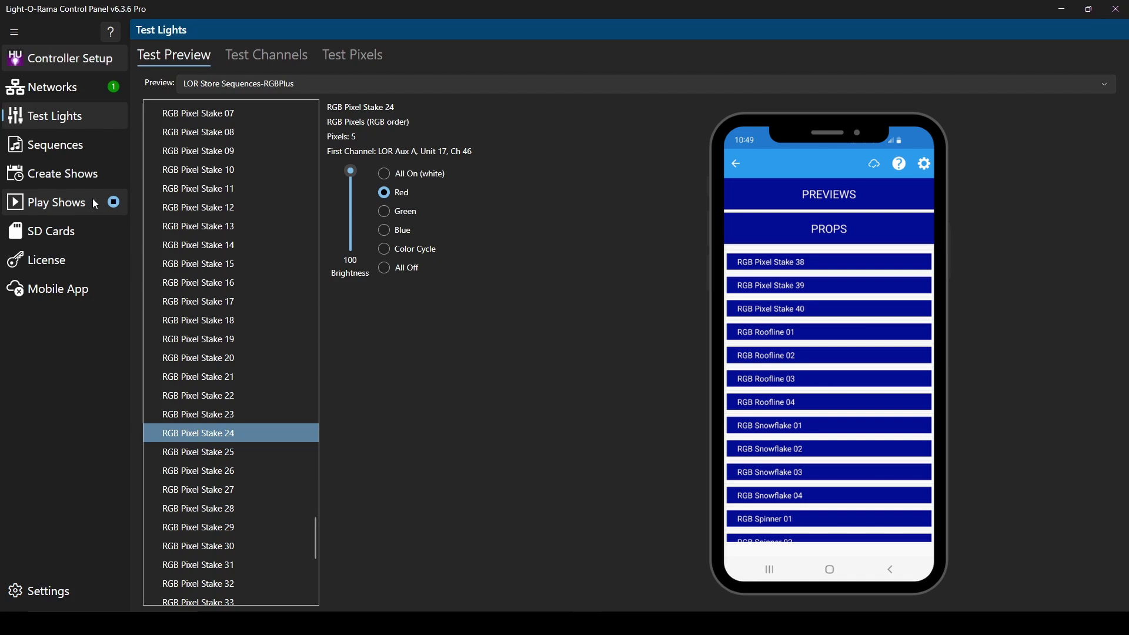
Review the Tutorial Playlist show's main sequences and its scheduled dates and times, and save the show.
{"action": "left_click", "coordinate": [97, 177]}
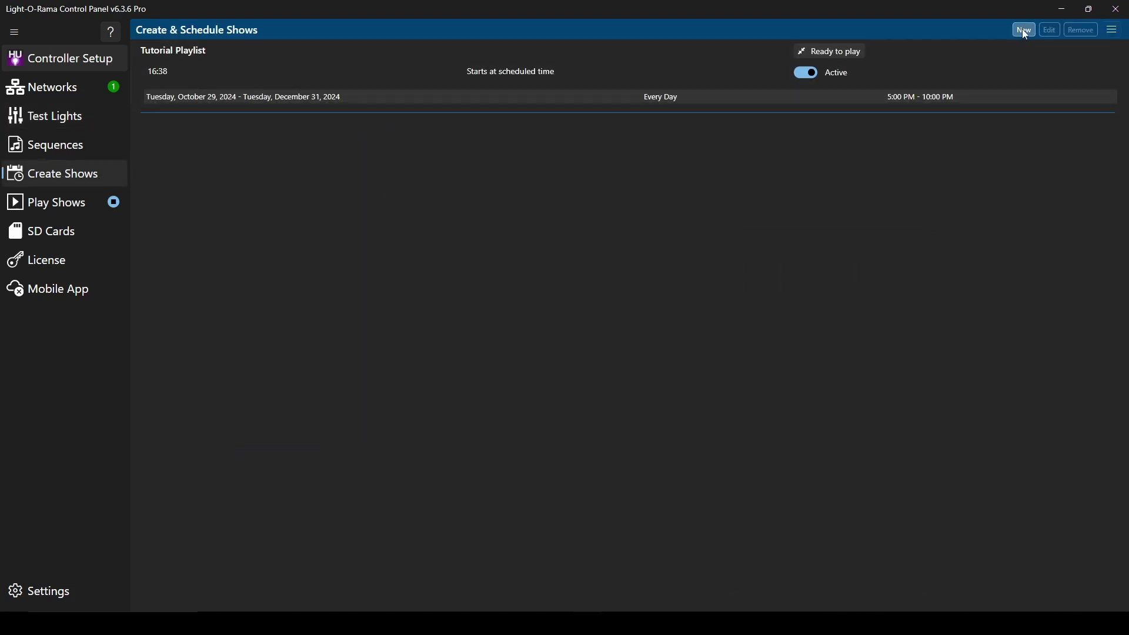
{"action": "left_click", "coordinate": [993, 62]}
{"action": "left_click", "coordinate": [1062, 30]}
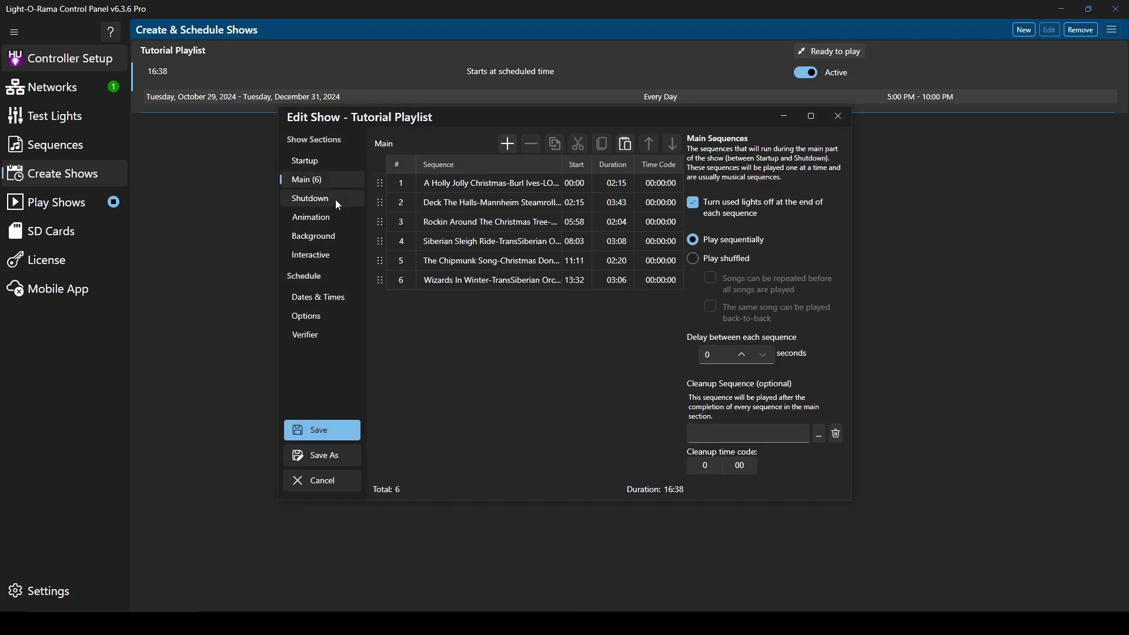
{"action": "left_click", "coordinate": [330, 298]}
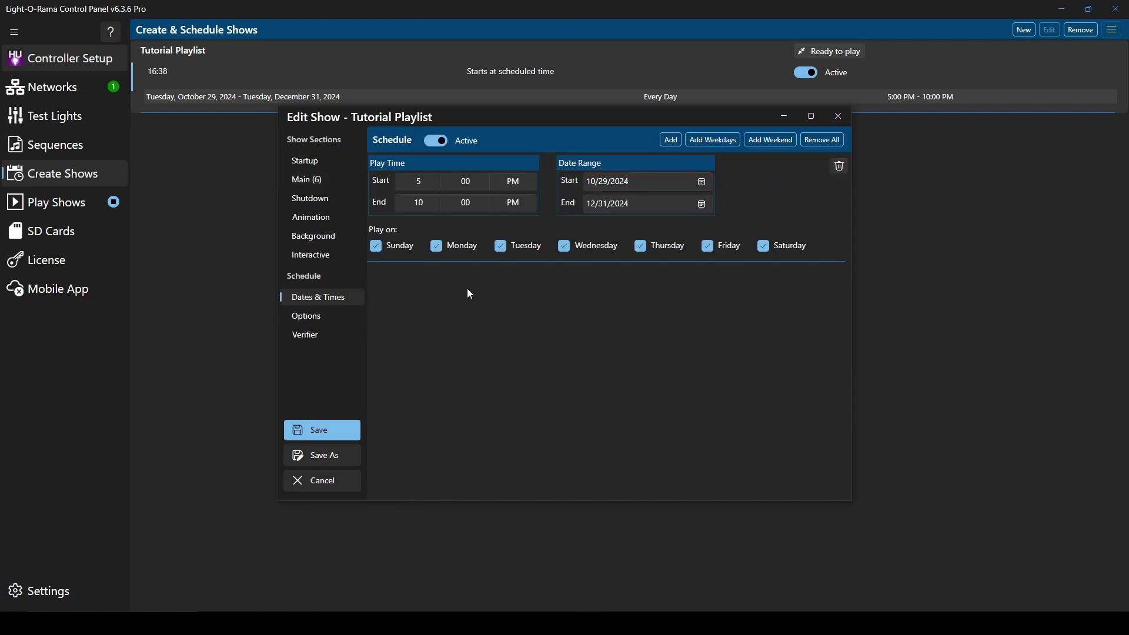
{"action": "left_click", "coordinate": [319, 431]}
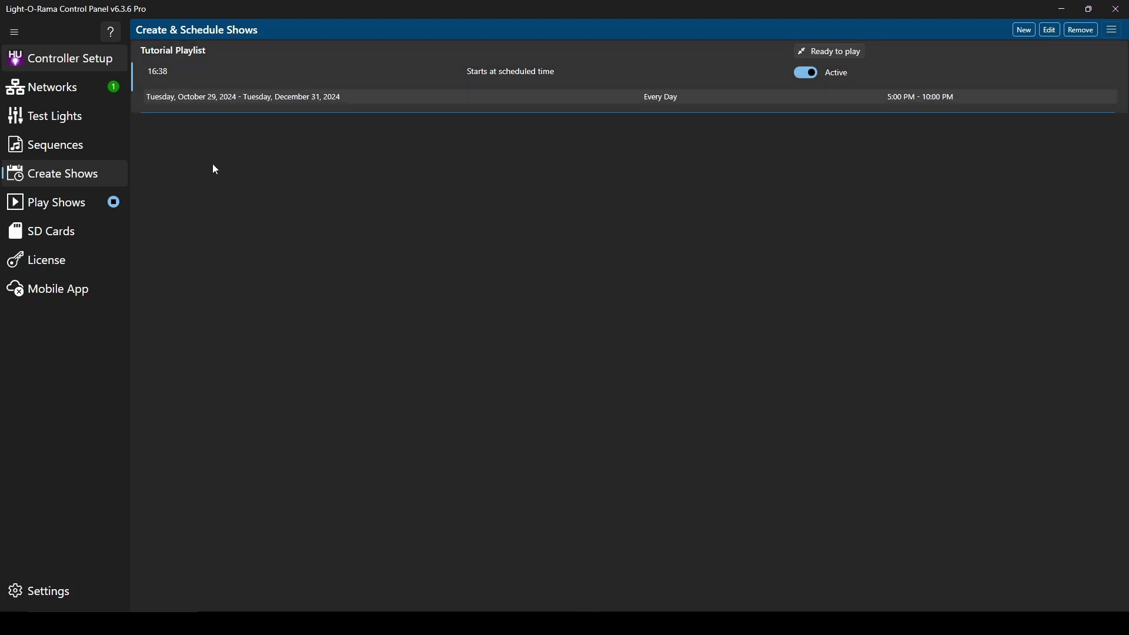
Play the Tutorial Playlist show on demand, starting as soon as possible and running until stopped.
{"action": "left_click", "coordinate": [73, 203]}
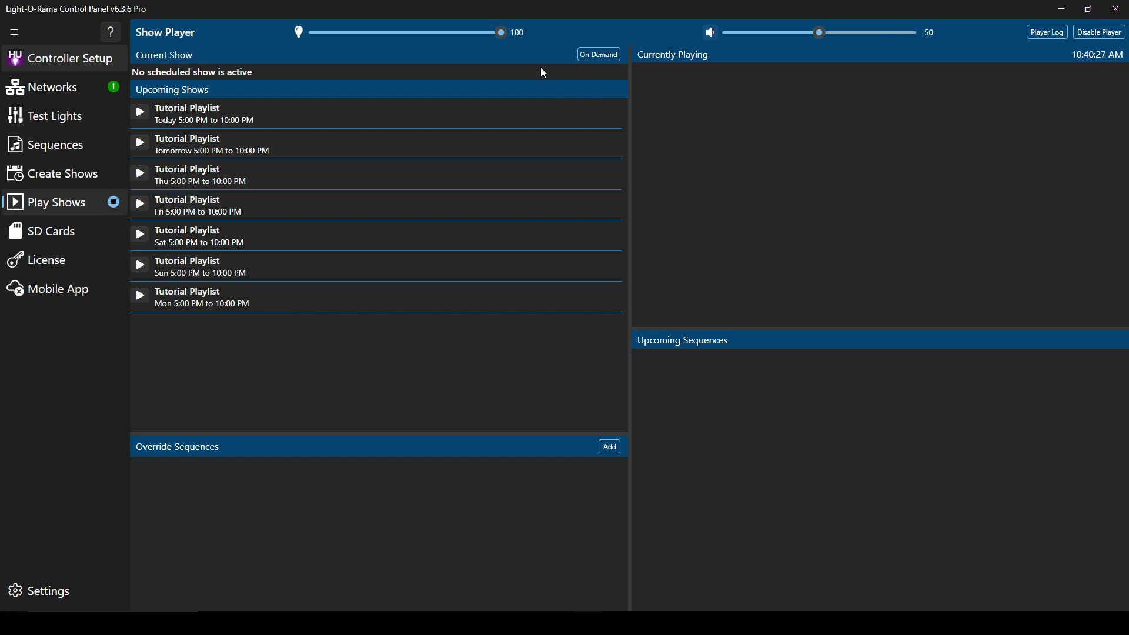
{"action": "left_click", "coordinate": [602, 54]}
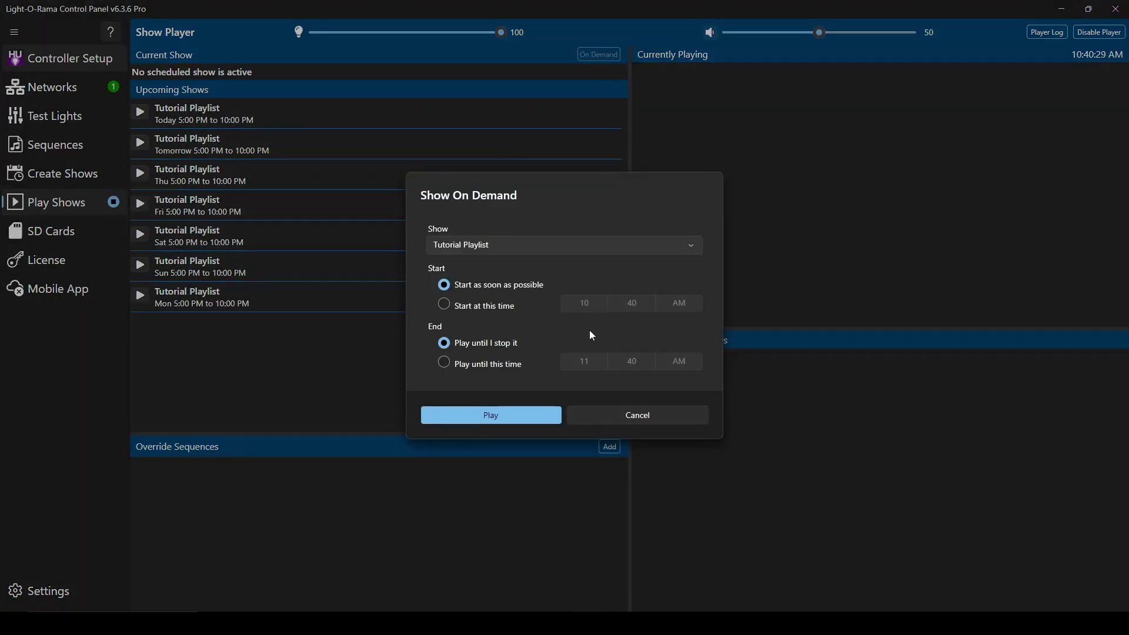
{"action": "left_click", "coordinate": [500, 414]}
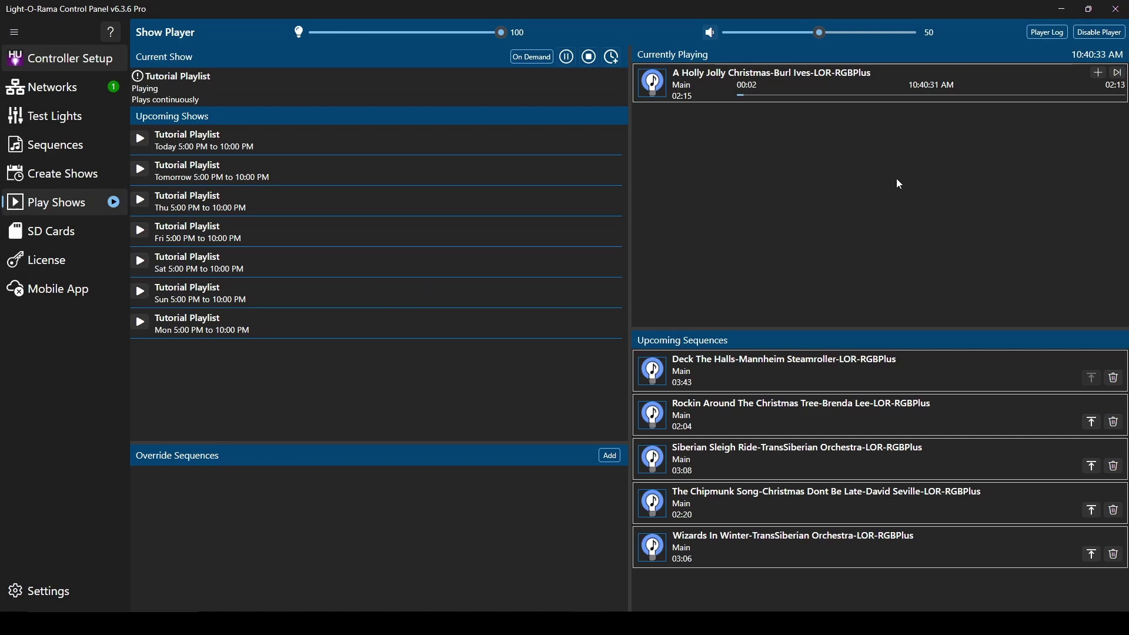
Move Siberian Sleigh Ride and The Chipmunk Song to the front of the upcoming sequences, and remove Rockin Around The Christmas Tree and Siberian Sleigh Ride.
{"action": "left_click", "coordinate": [1093, 468]}
{"action": "left_click", "coordinate": [1093, 510]}
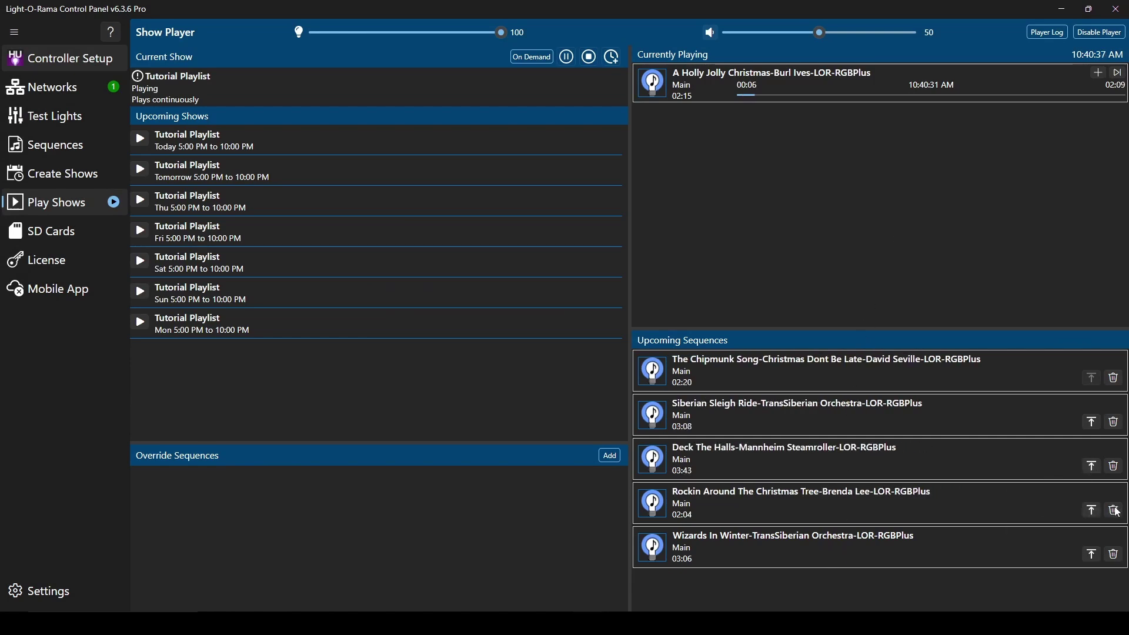
{"action": "left_click", "coordinate": [1115, 511]}
{"action": "left_click", "coordinate": [1116, 426]}
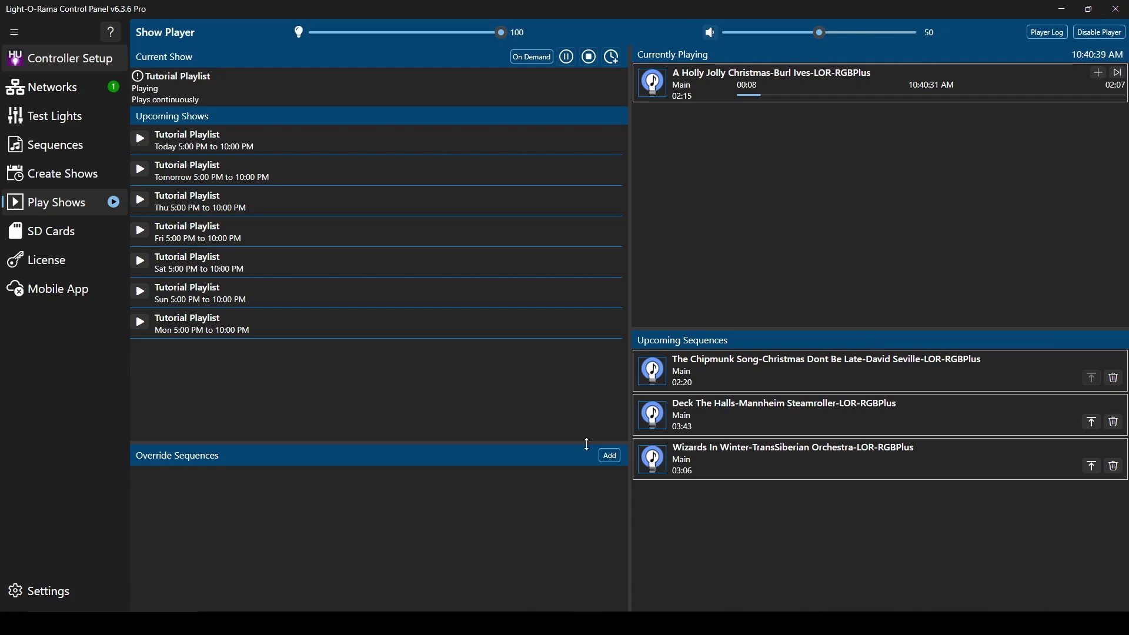
View the options for adding an override sequence and leave without adding one.
{"action": "left_click", "coordinate": [609, 456]}
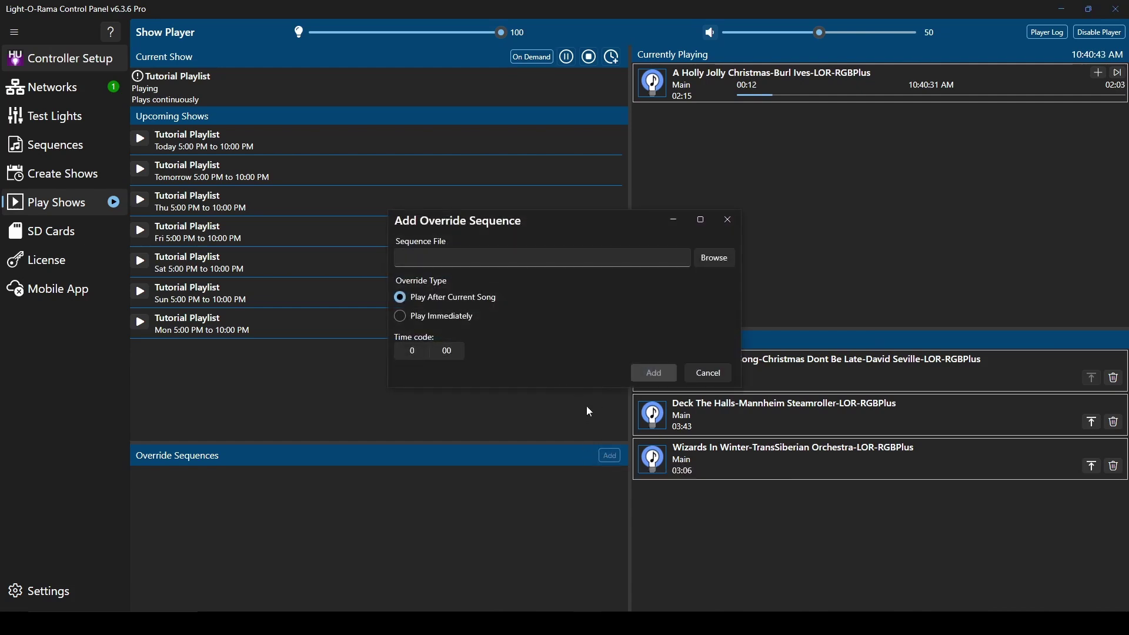
{"action": "left_click", "coordinate": [719, 374]}
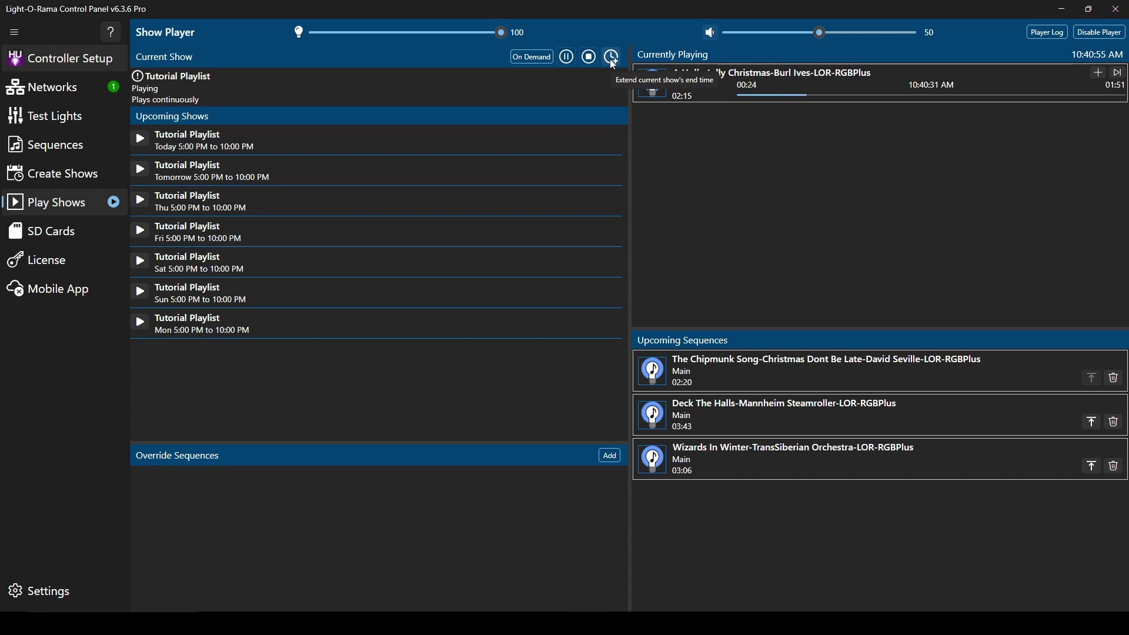
Disable the show player and restart playback in Show Player (Standard) mode.
{"action": "left_click", "coordinate": [1099, 34]}
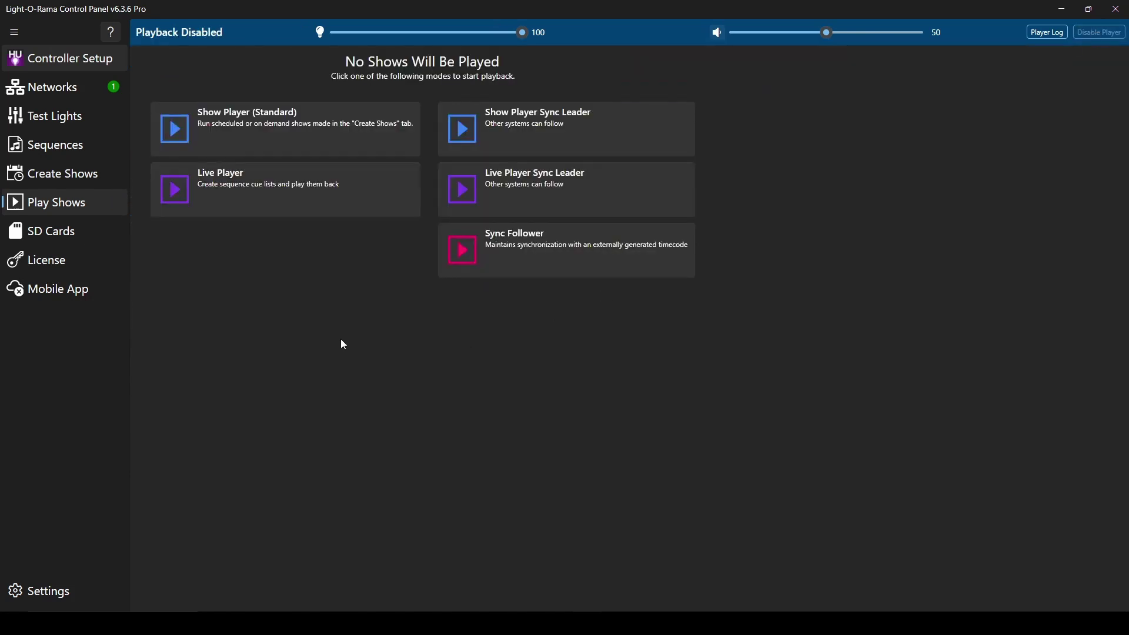
{"action": "left_click", "coordinate": [294, 140]}
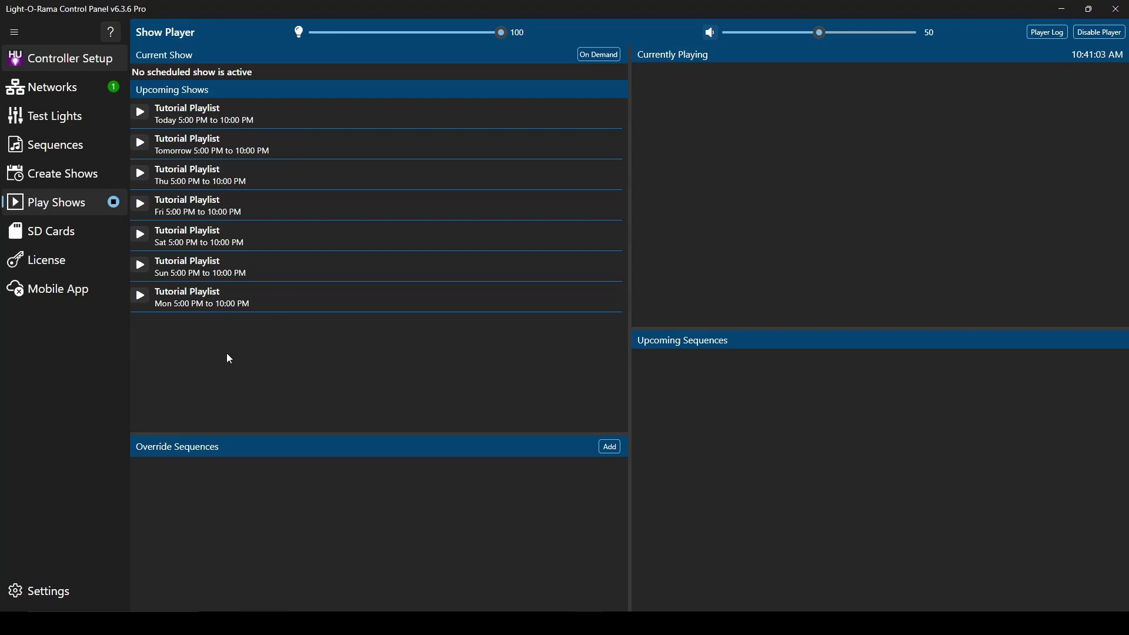
Set up Show 4 on the F:\ SD card for the MP3 Director, proceeding to its sequence list.
{"action": "left_click", "coordinate": [81, 234]}
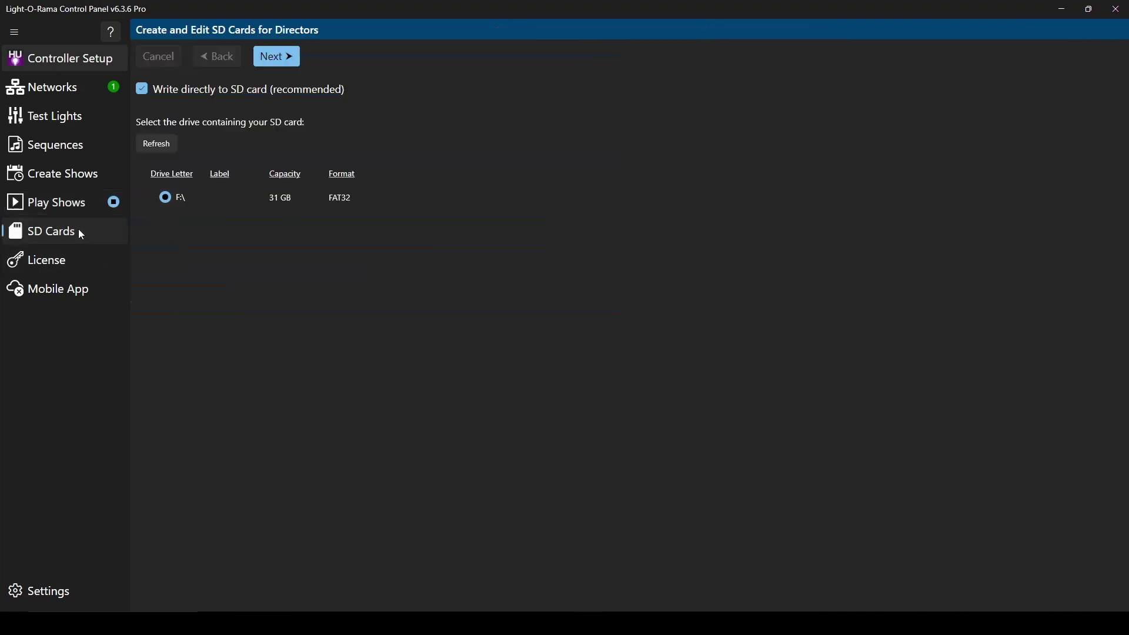
{"action": "left_click", "coordinate": [282, 57]}
{"action": "left_click", "coordinate": [280, 54]}
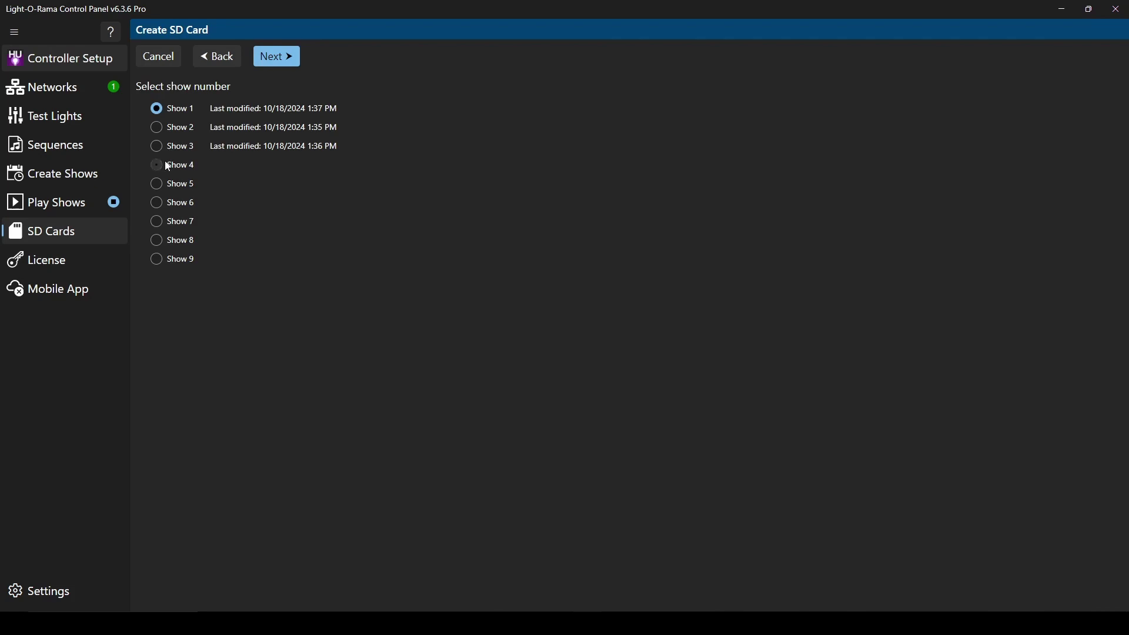
{"action": "left_click", "coordinate": [158, 165]}
{"action": "left_click", "coordinate": [288, 59]}
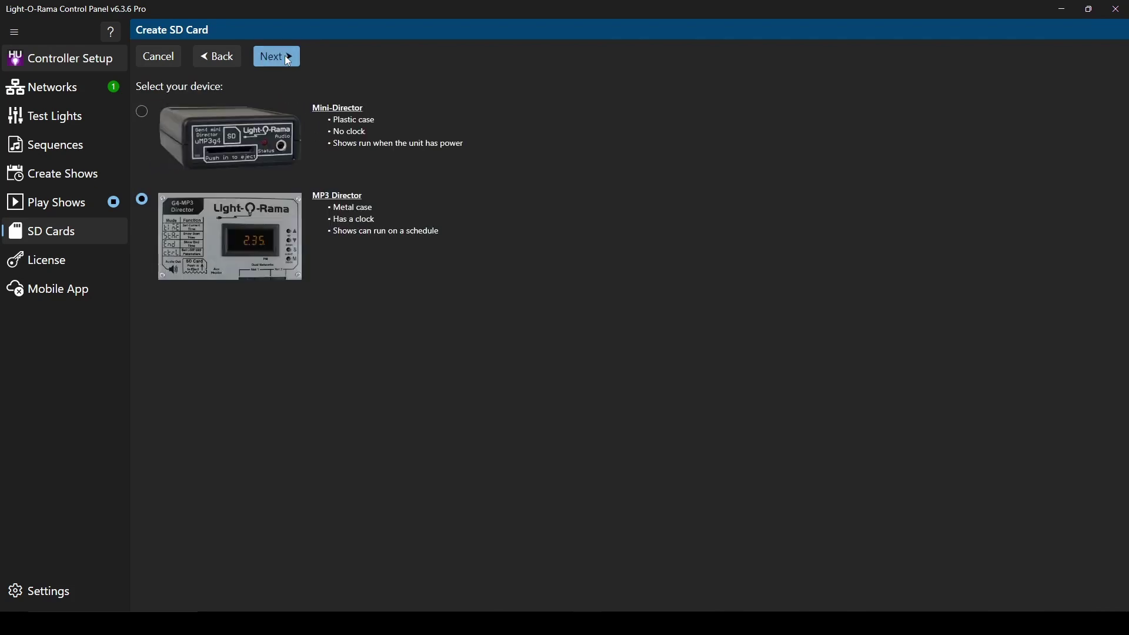
{"action": "left_click", "coordinate": [288, 60]}
{"action": "left_click", "coordinate": [288, 60]}
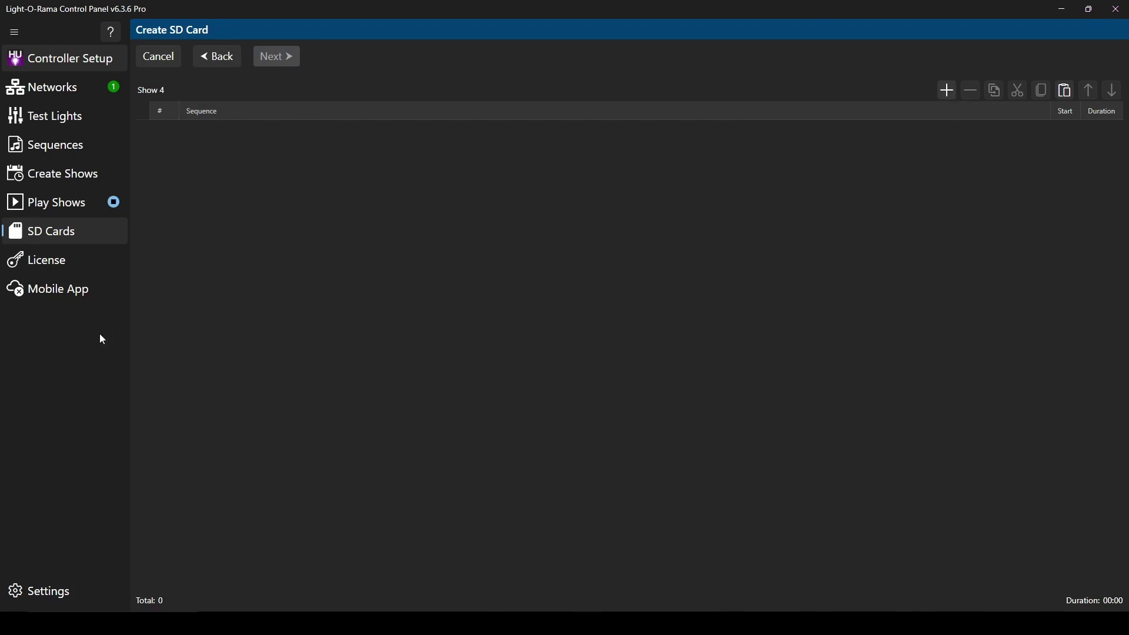
Show the mobile app access and display number settings.
{"action": "left_click", "coordinate": [100, 287]}
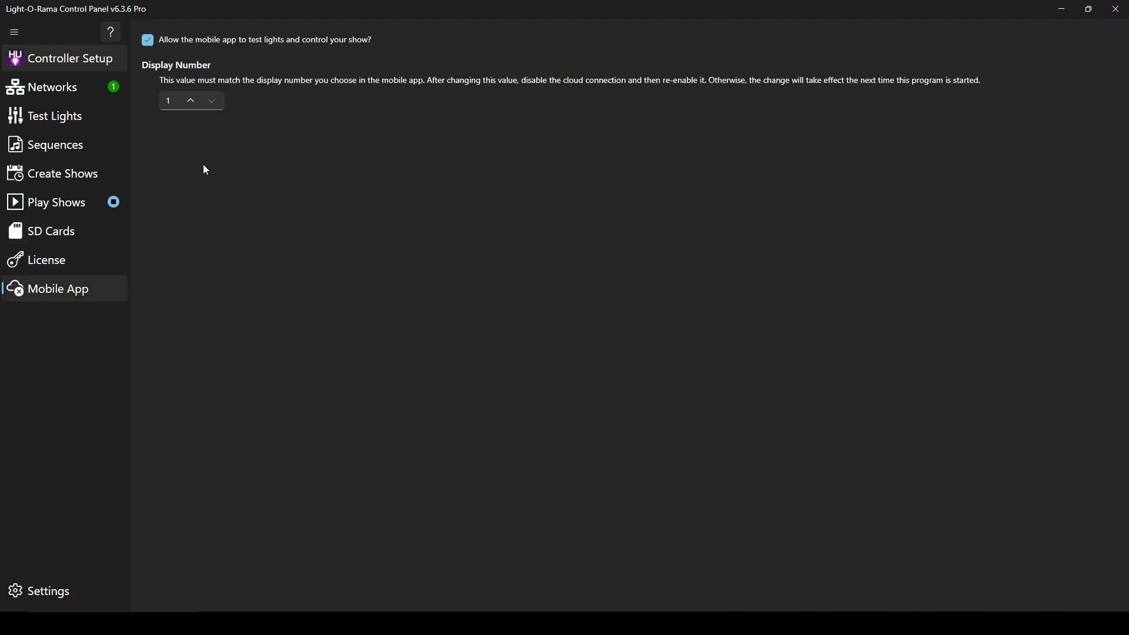